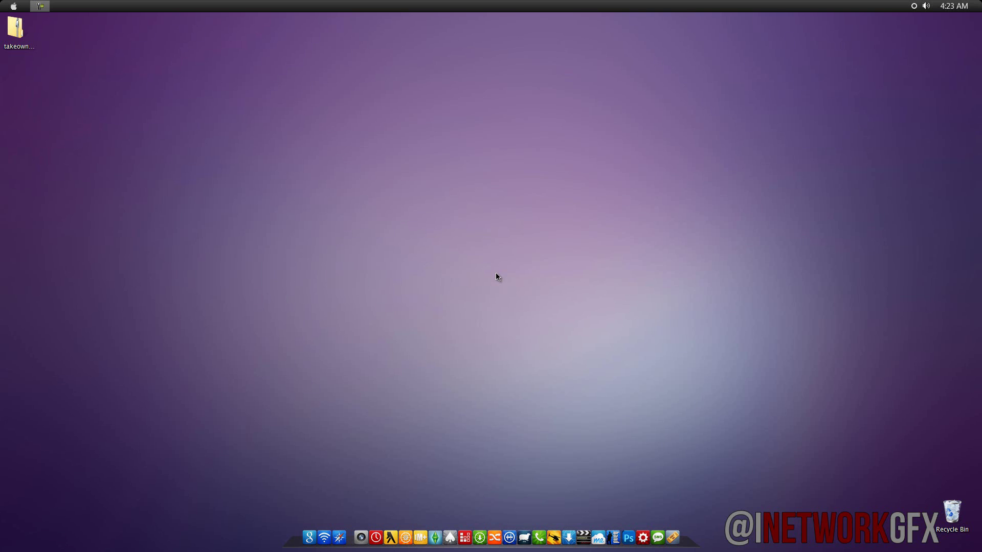
Step: Open and close the Documents library and Computer windows from the Start menu
left_click(13, 4)
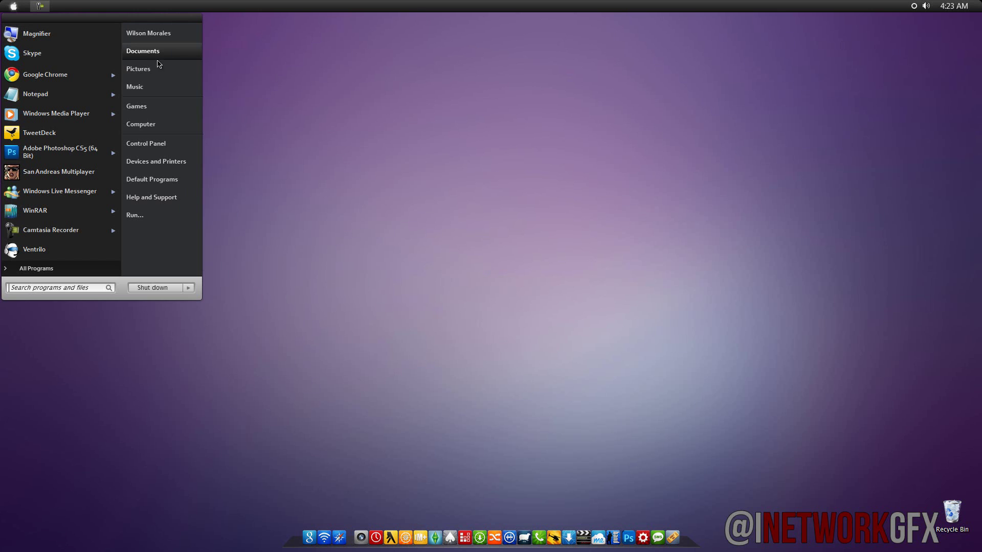
left_click(143, 51)
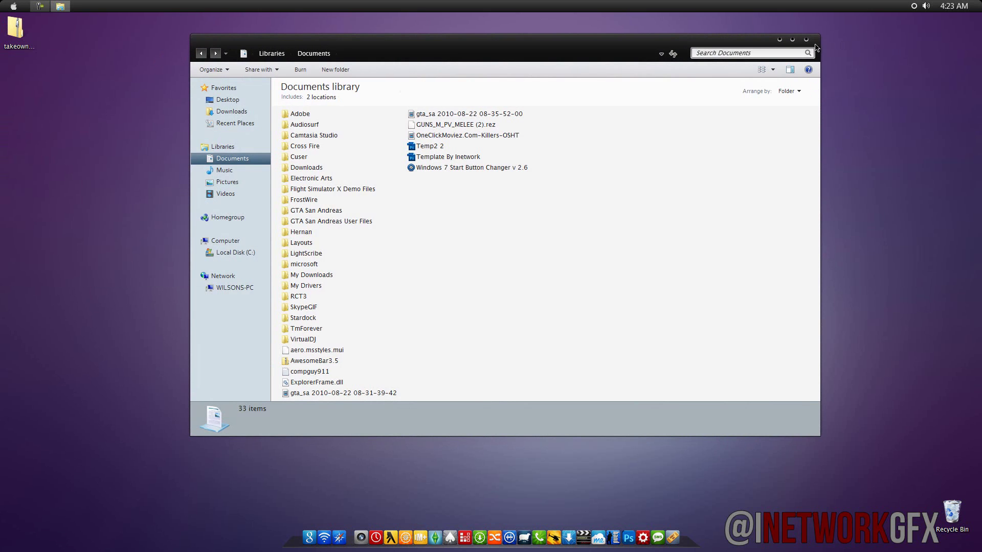
left_click(806, 40)
left_click(12, 6)
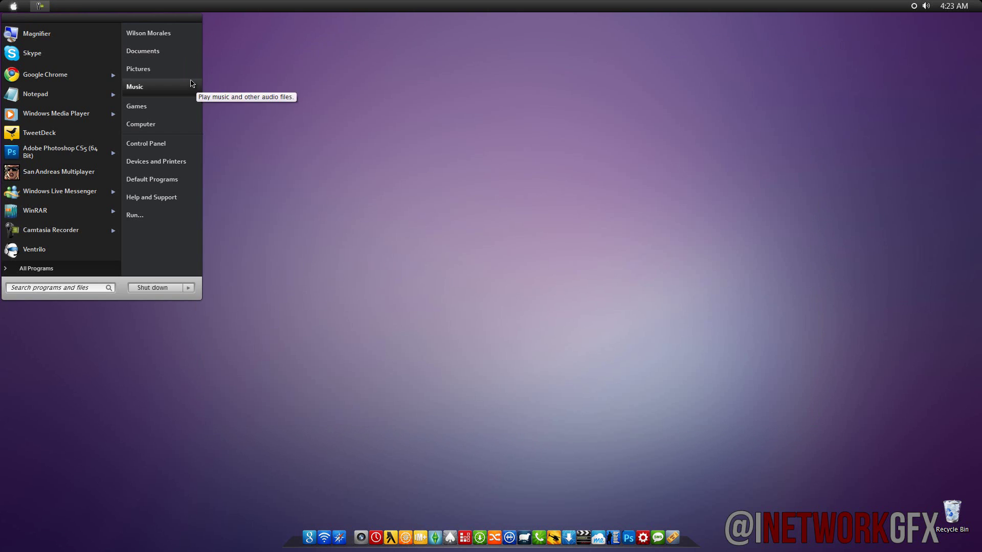
left_click(174, 124)
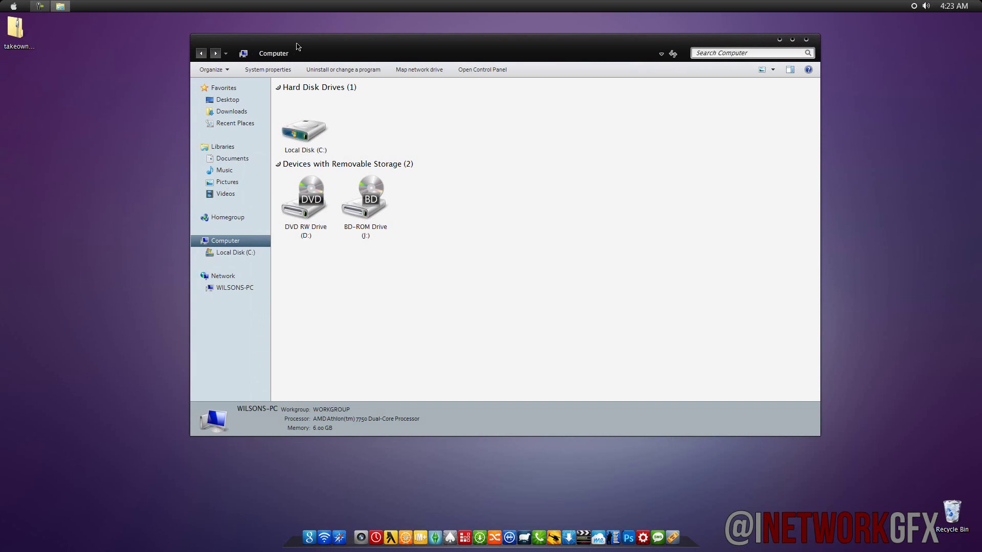
left_click_drag(298, 47, 306, 77)
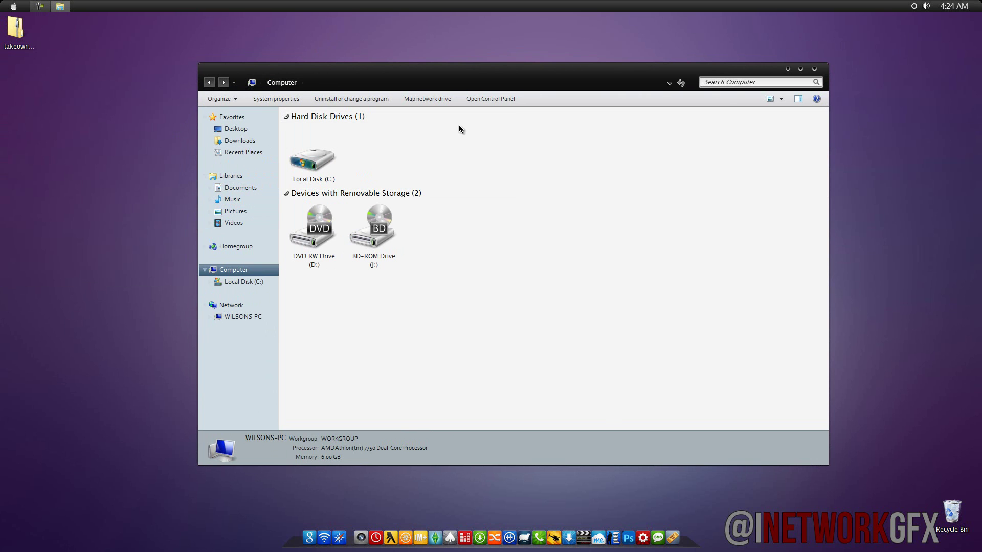
left_click(814, 68)
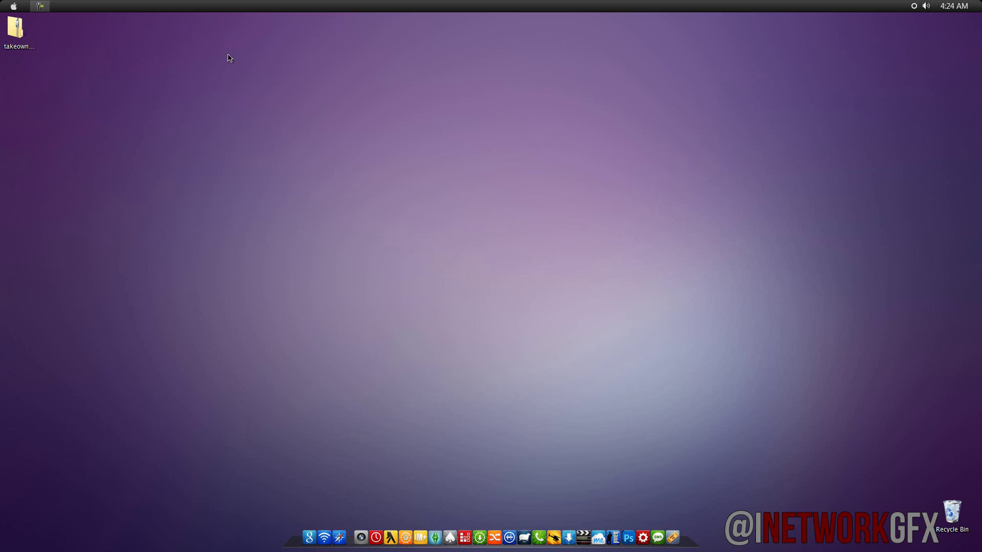
Step: Extract takeownership.zip onto the desktop with Extract Here
left_click_drag(17, 37, 30, 40)
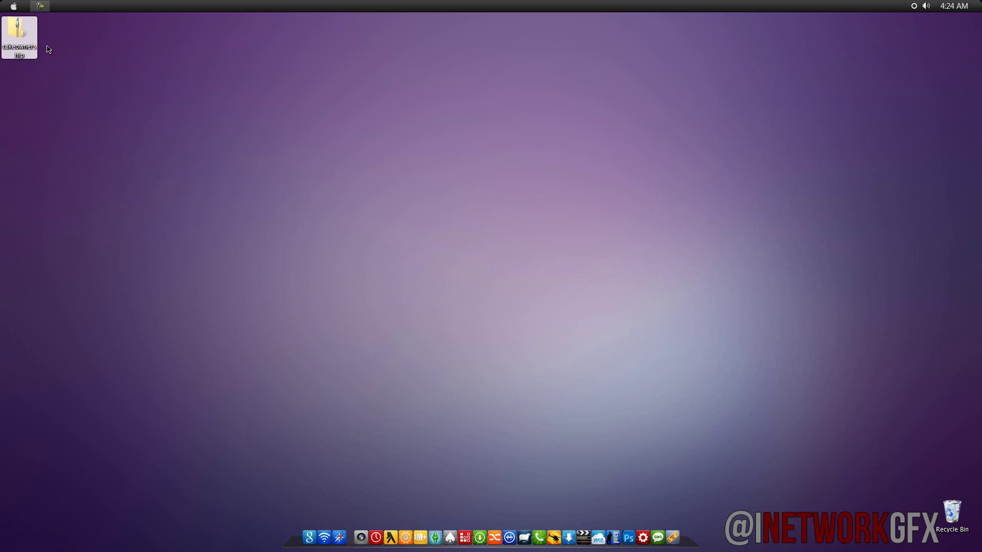
left_click(49, 49)
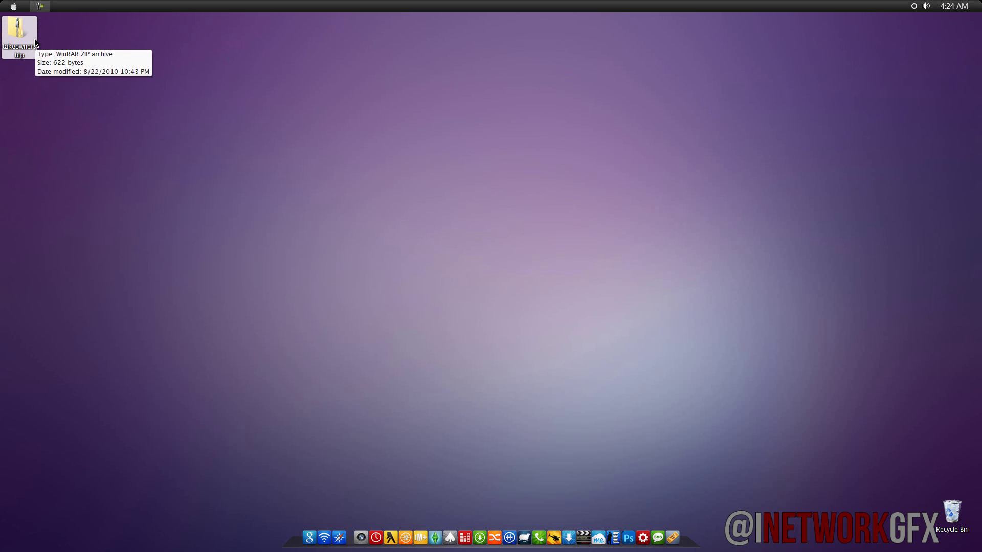
right_click(35, 41)
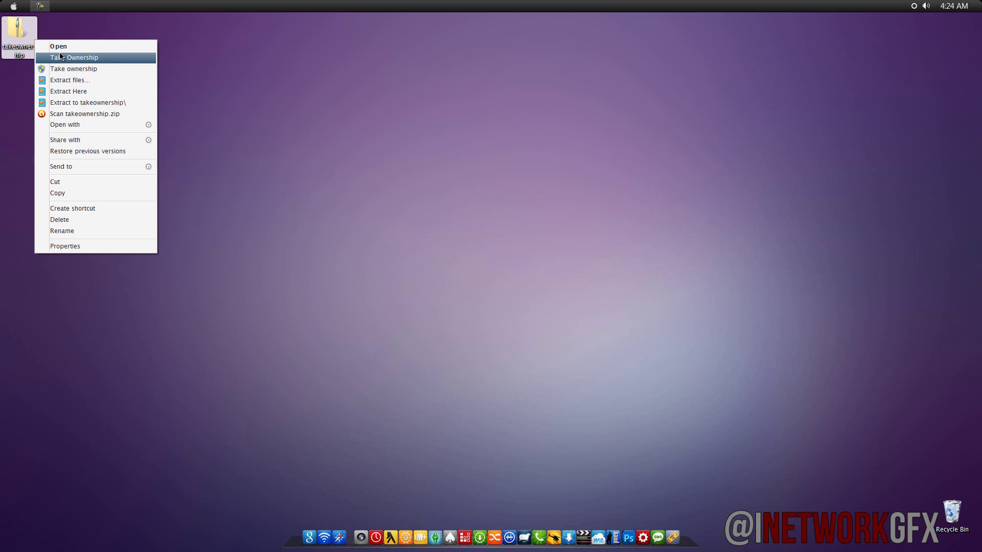
left_click(80, 93)
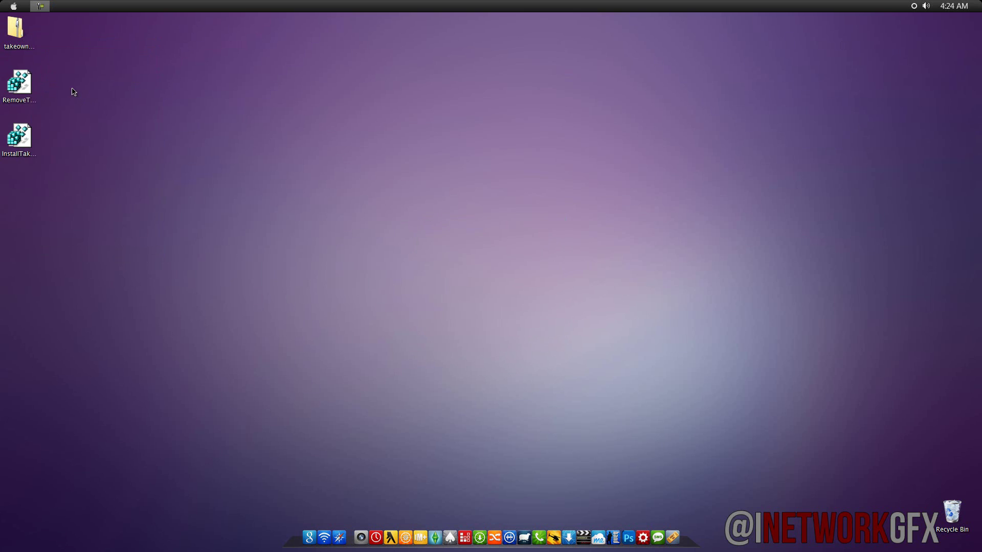
Step: Select and deselect the extracted InstallTakeOwnership and RemoveTakeOwnership registry files
left_click_drag(45, 150, 2, 77)
left_click(90, 139)
left_click(31, 142)
left_click(26, 100)
left_click(102, 141)
Step: Run InstallTakeOwnership.reg, then decline adding its entries to the registry
double_click(20, 137)
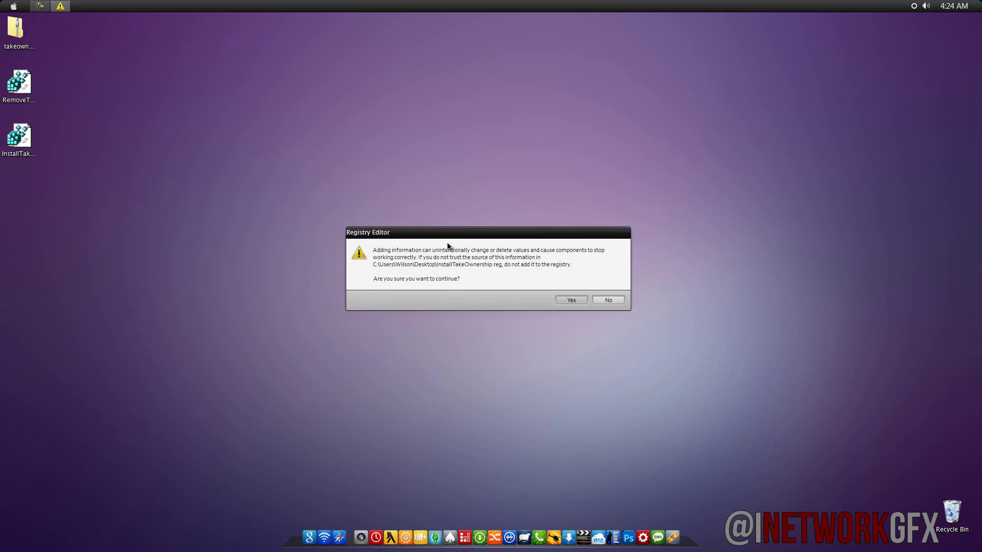
left_click_drag(467, 233, 488, 245)
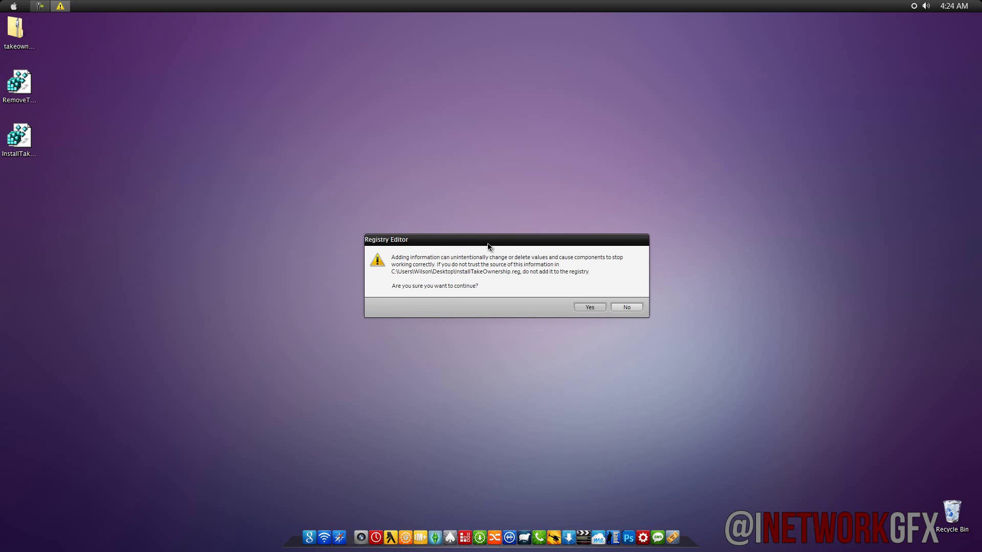
left_click(638, 309)
Step: Delete both extracted .reg files to the Recycle Bin
left_click_drag(138, 204, 4, 66)
right_click(234, 253)
left_click(256, 443)
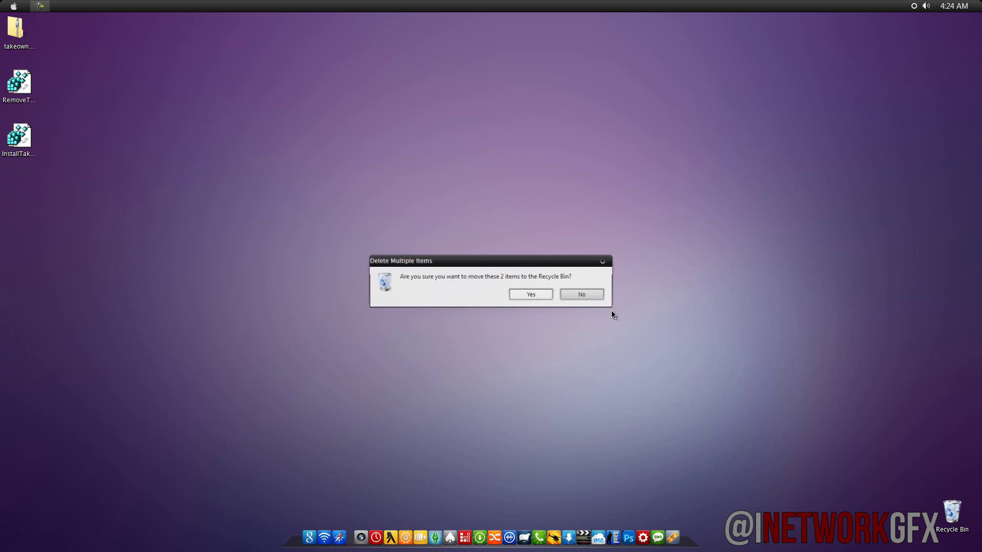
left_click(536, 294)
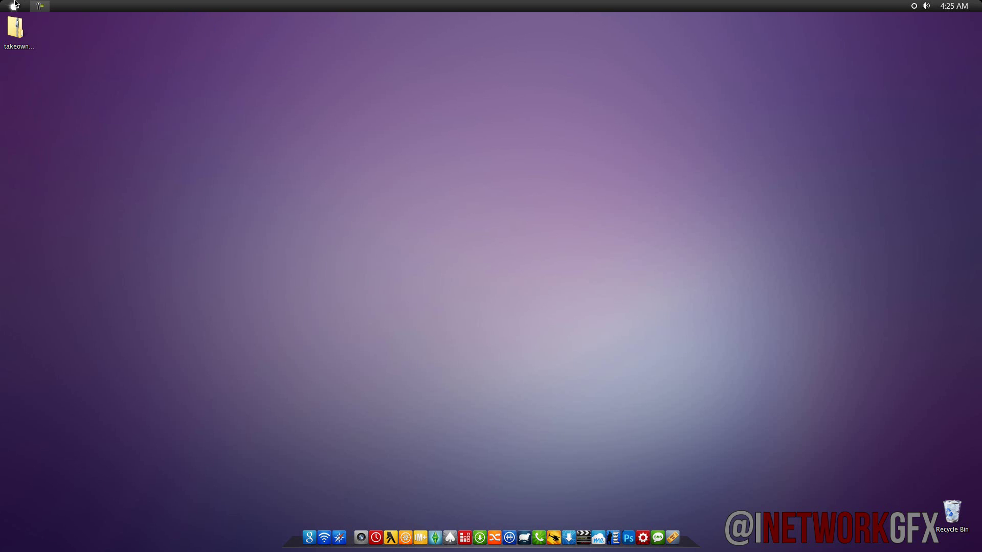
Step: Show the takeownership.zip context menu with its Take Ownership entries
right_click(33, 45)
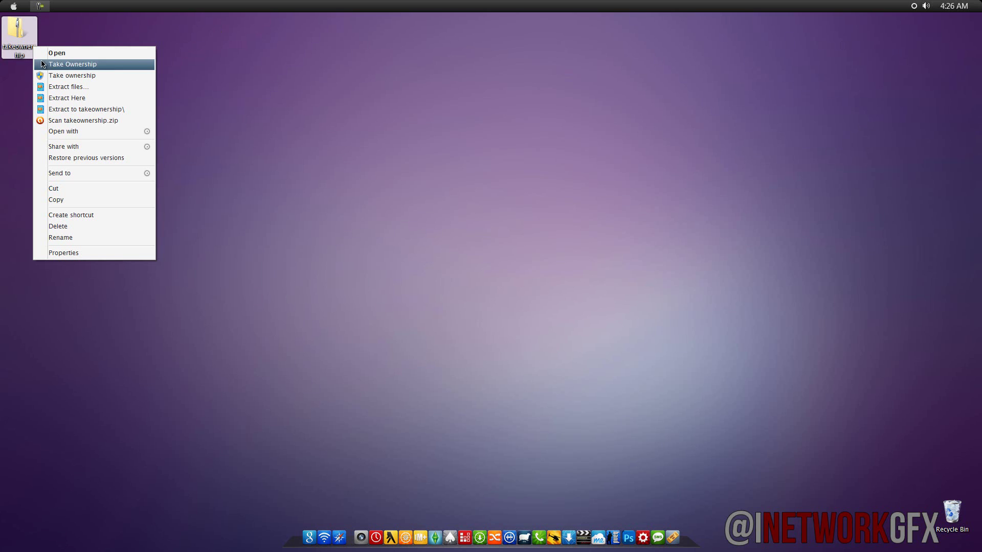
Step: Browse Local Disk (C:) and Users, dismissing the bootsect.lxe.bak open error
left_click(88, 64)
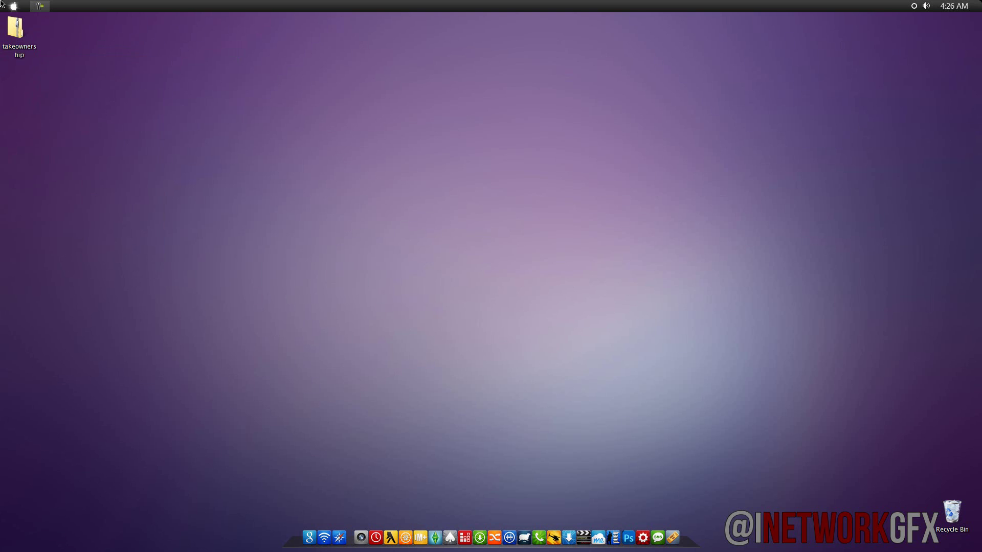
left_click(13, 6)
left_click(138, 120)
double_click(327, 161)
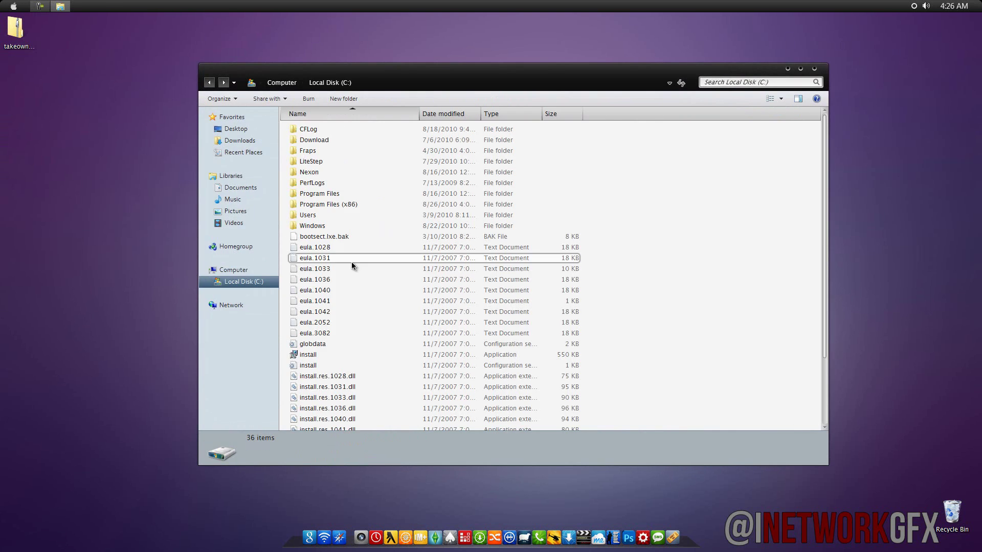
double_click(317, 214)
left_click(209, 83)
key("Down")
key("Down")
key("Return")
left_click(557, 333)
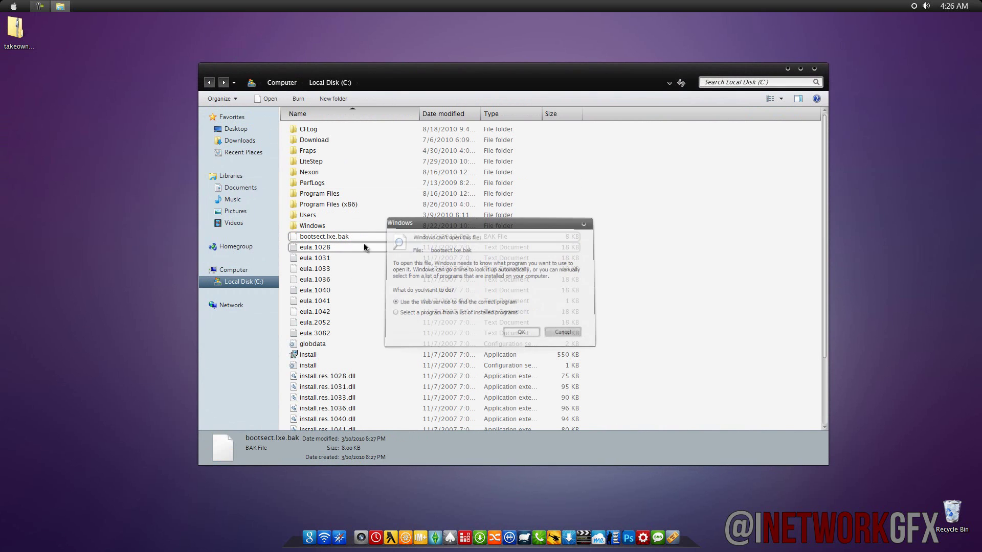
Step: Navigate into the Windows folder and open System32
double_click(334, 224)
scroll(356, 335, "down", 8)
scroll(357, 336, "down", 4)
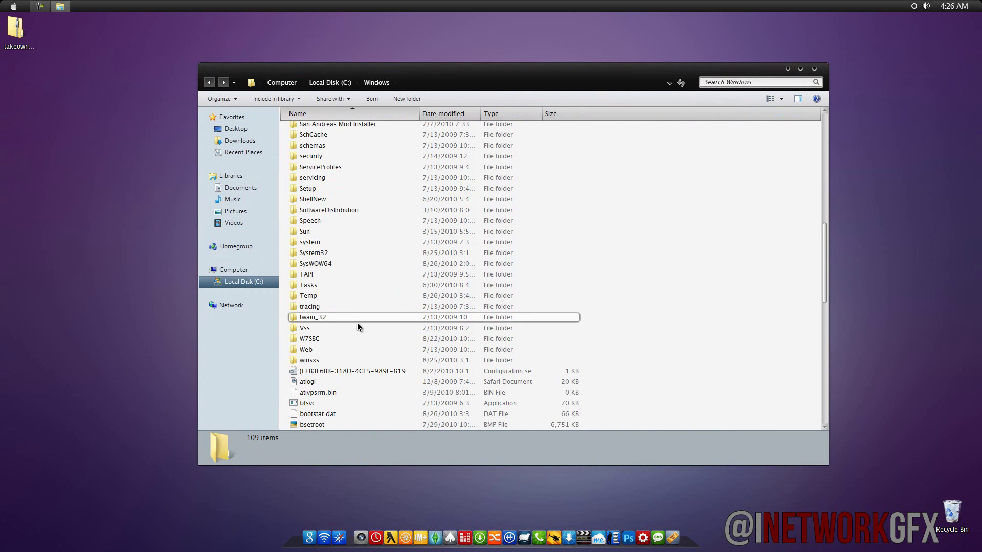
double_click(352, 253)
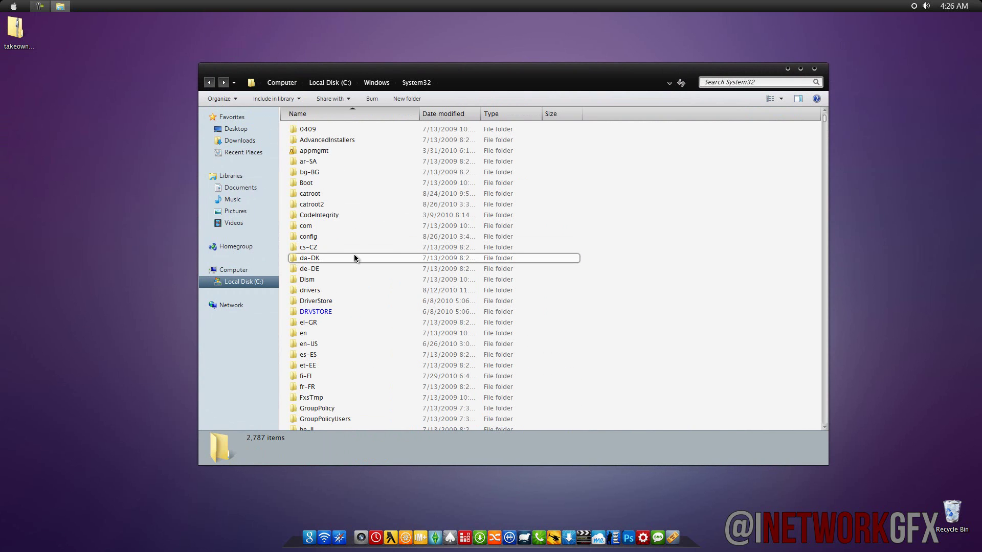
scroll(355, 258, "down", 6)
scroll(354, 258, "up", 6)
Step: Move ExplorerFrame.dll from Documents to the desktop, then return to System32
left_click(13, 5)
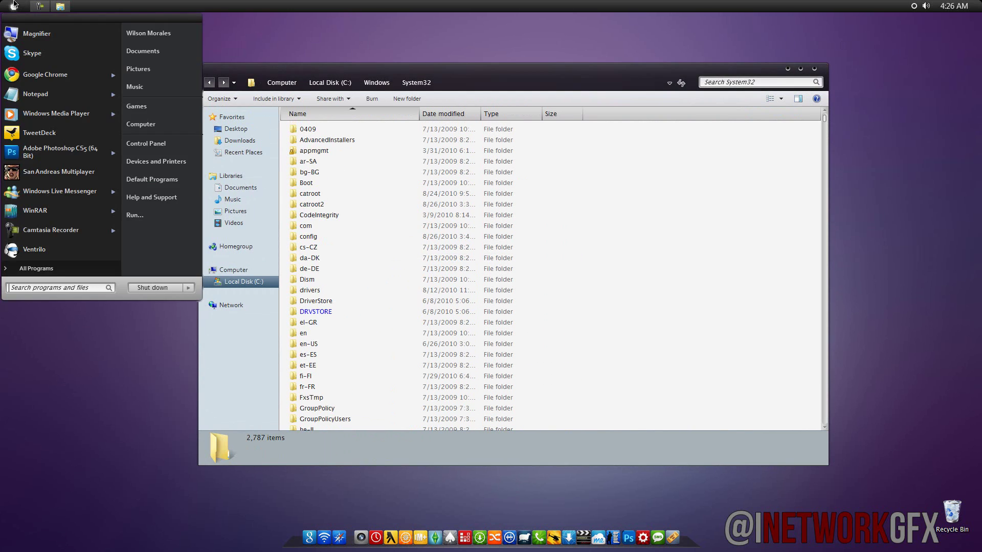
left_click(173, 52)
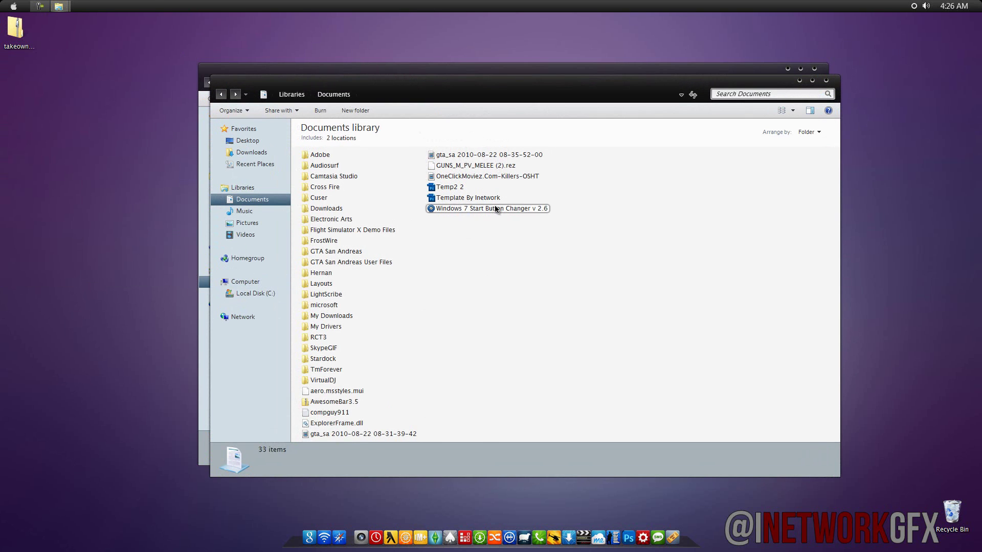
left_click_drag(337, 423, 53, 151)
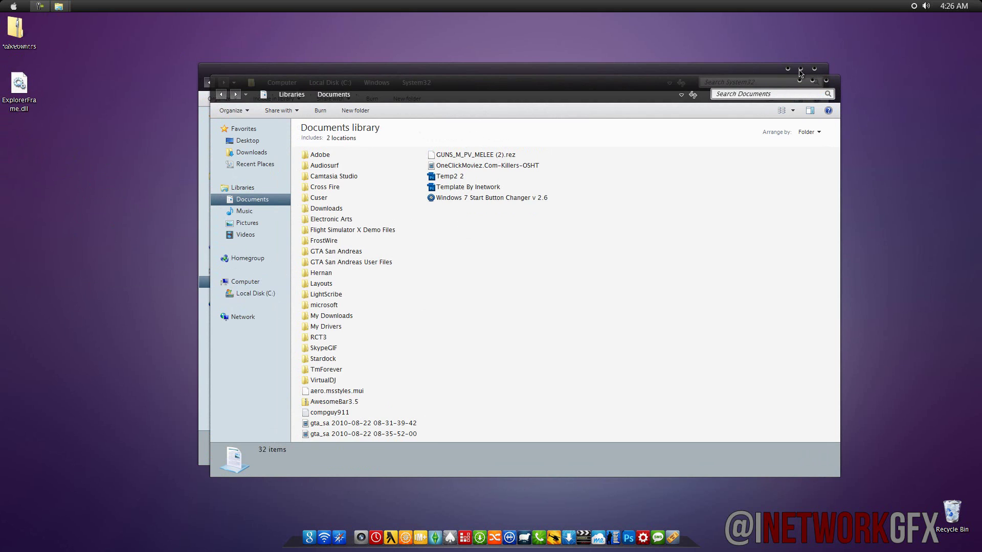
left_click(826, 81)
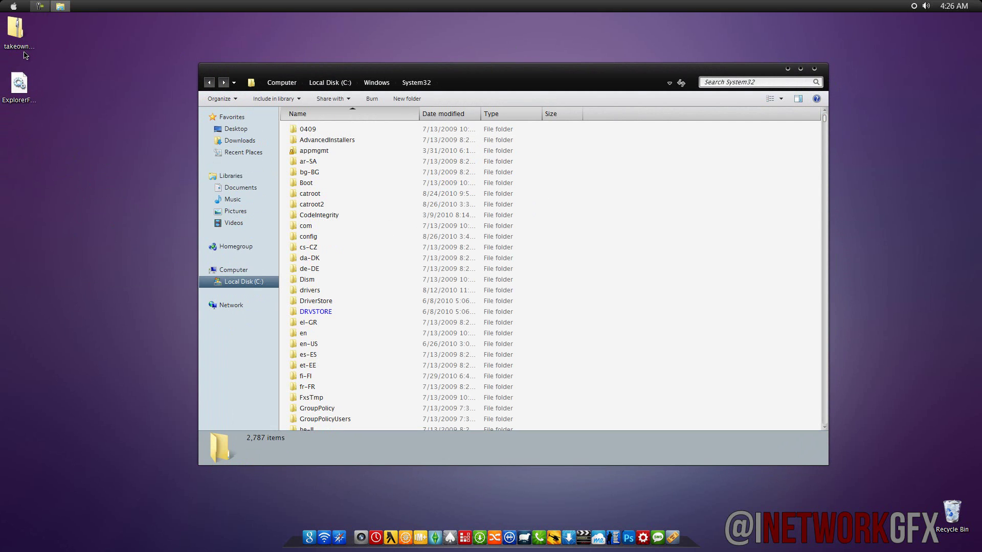
left_click(210, 82)
left_click(223, 83)
Step: Try replacing ExplorerFrame.dll in System32, cancel Access Denied, and go back to Windows
left_click_drag(19, 85, 721, 226)
left_click(459, 243)
left_click_drag(431, 231, 431, 215)
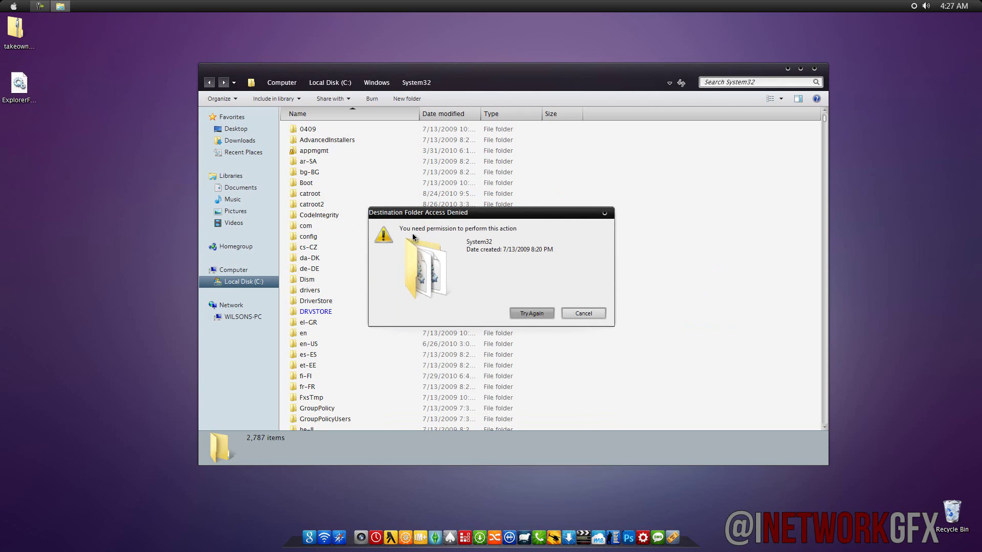
left_click(584, 313)
left_click(209, 82)
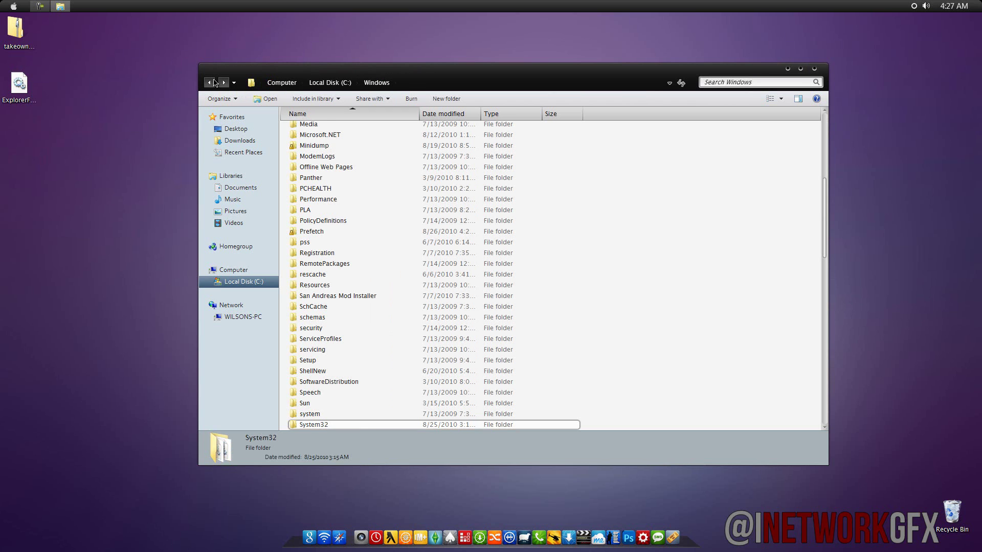
scroll(436, 402, "down", 4)
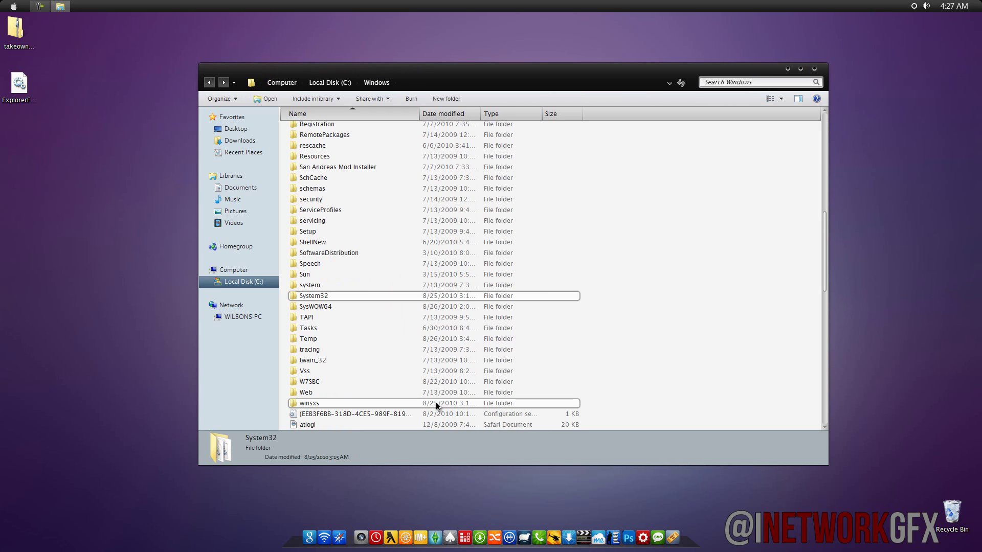
Step: Run Take Ownership on System32 and let the takeown command window finish
right_click(342, 296)
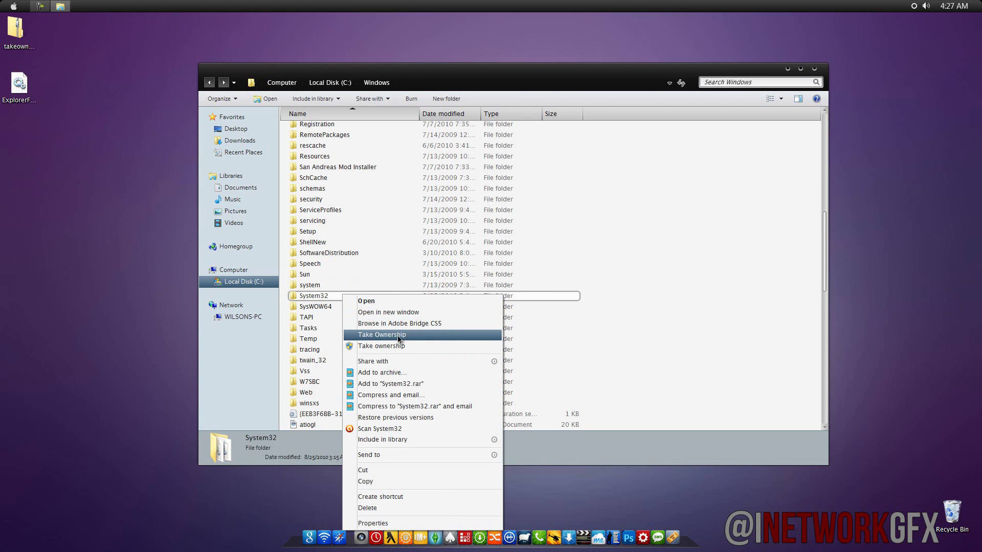
left_click(380, 336)
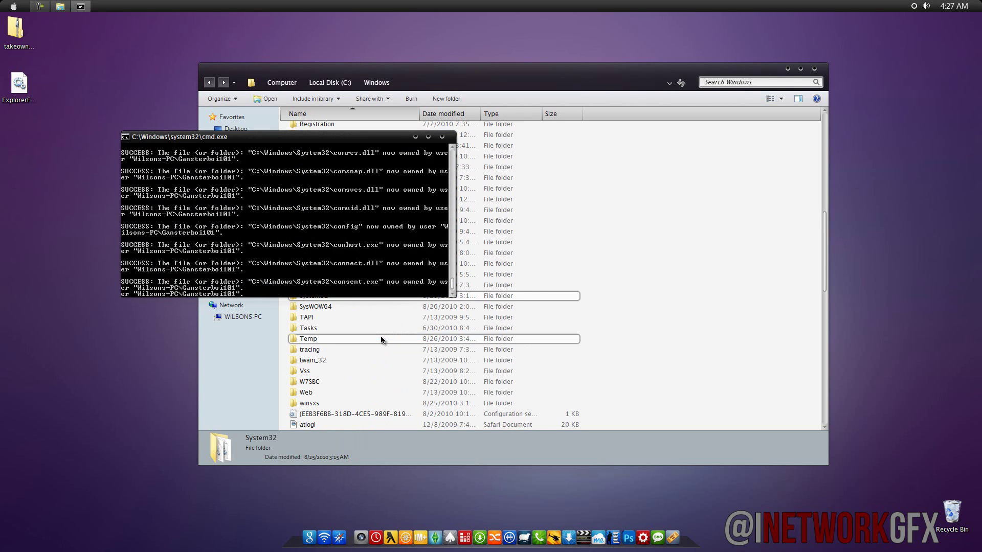
left_click_drag(364, 144, 576, 177)
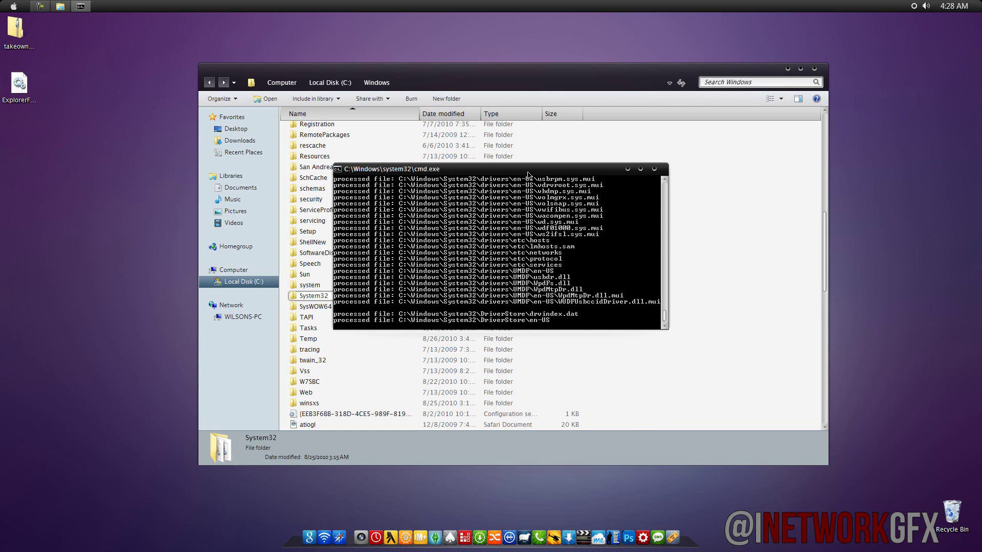
left_click_drag(528, 176, 503, 197)
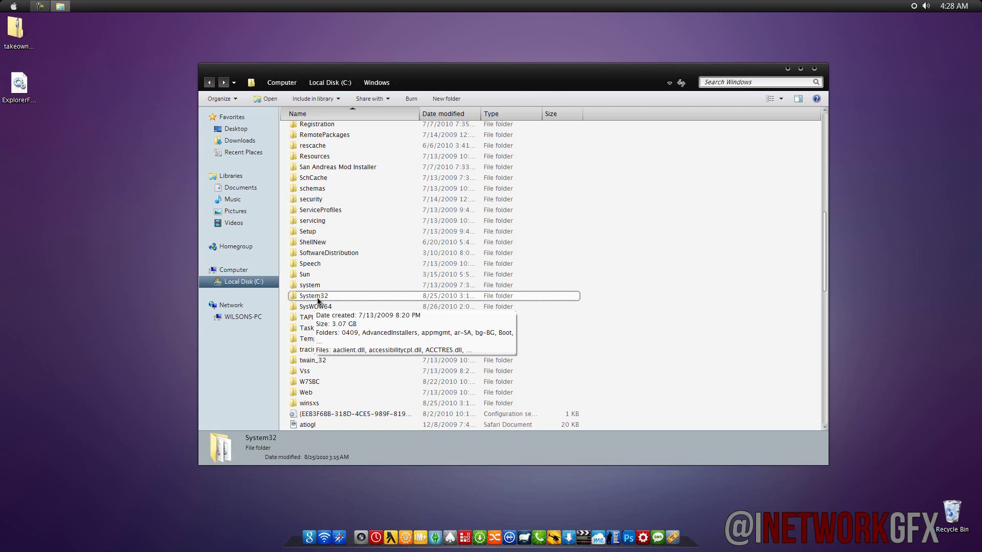
Step: Retry replacing ExplorerFrame.dll in System32, cancel Access Denied, and go back to Windows
double_click(342, 296)
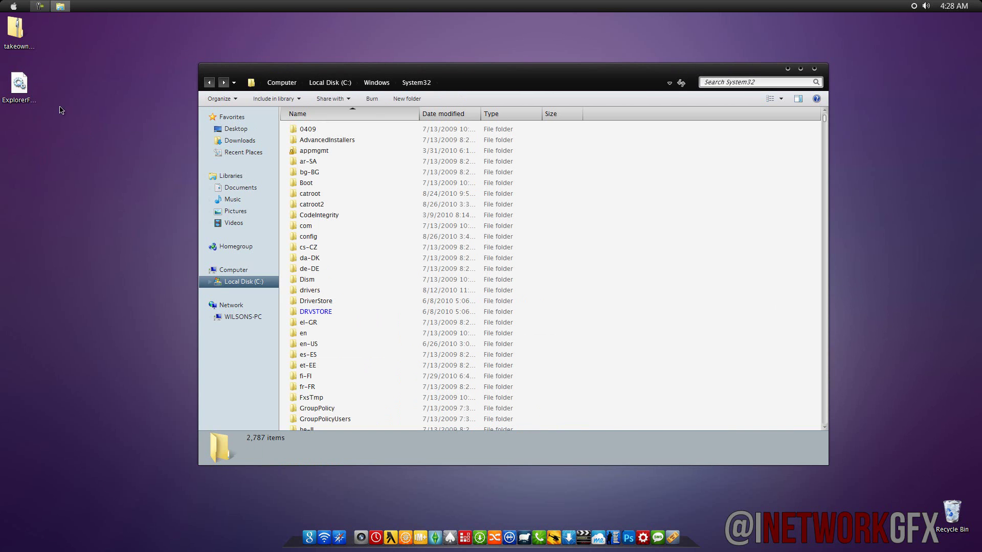
left_click_drag(19, 84, 716, 198)
left_click(472, 231)
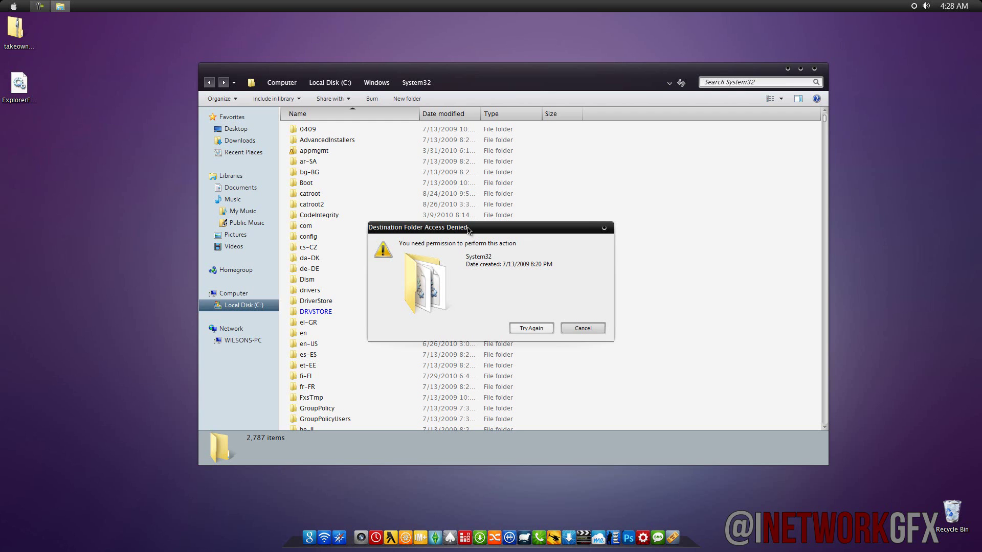
left_click(579, 329)
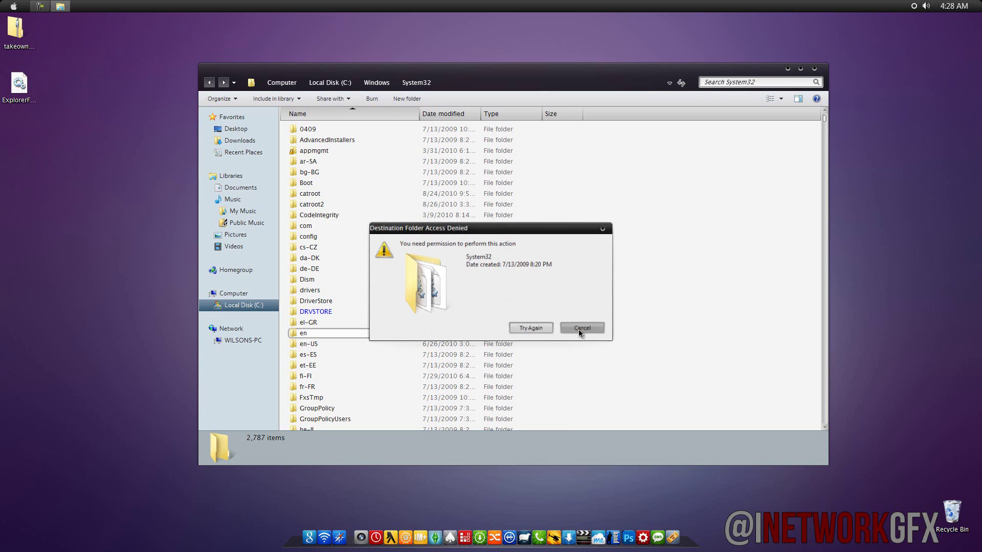
left_click(209, 86)
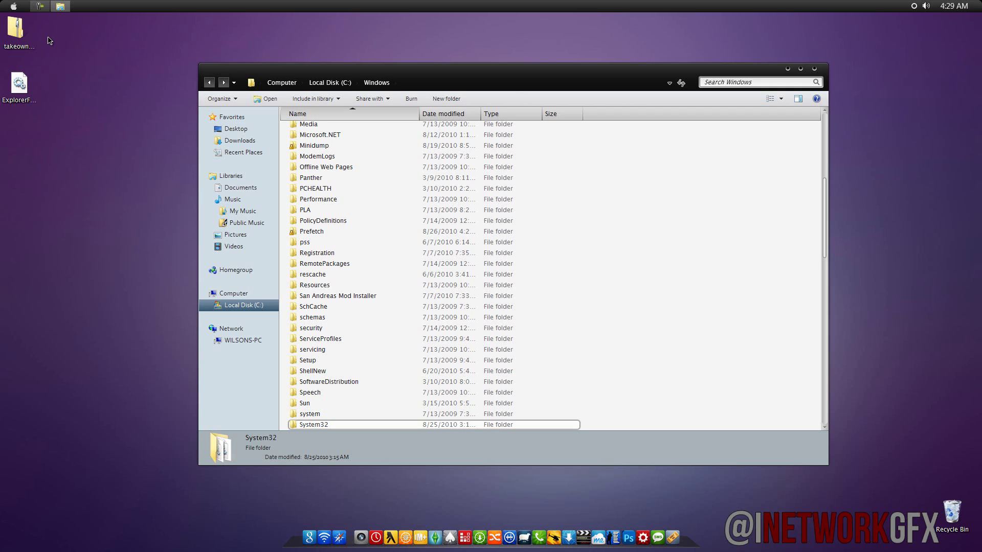
left_click(20, 87)
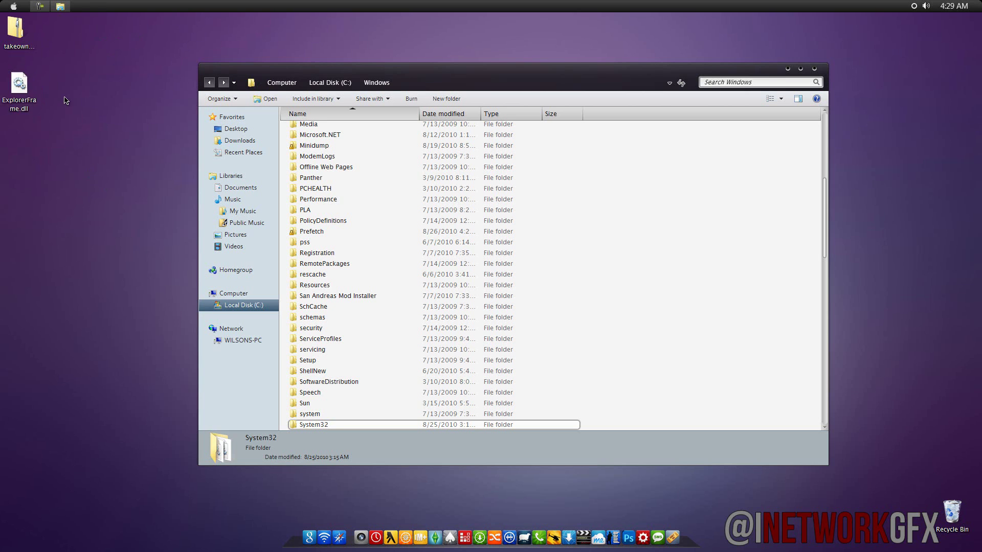
left_click(80, 92)
mouse_move(265, 73)
left_mouse_down()
mouse_move(255, 72)
mouse_move(266, 80)
mouse_move(257, 82)
left_mouse_up()
double_click(20, 36)
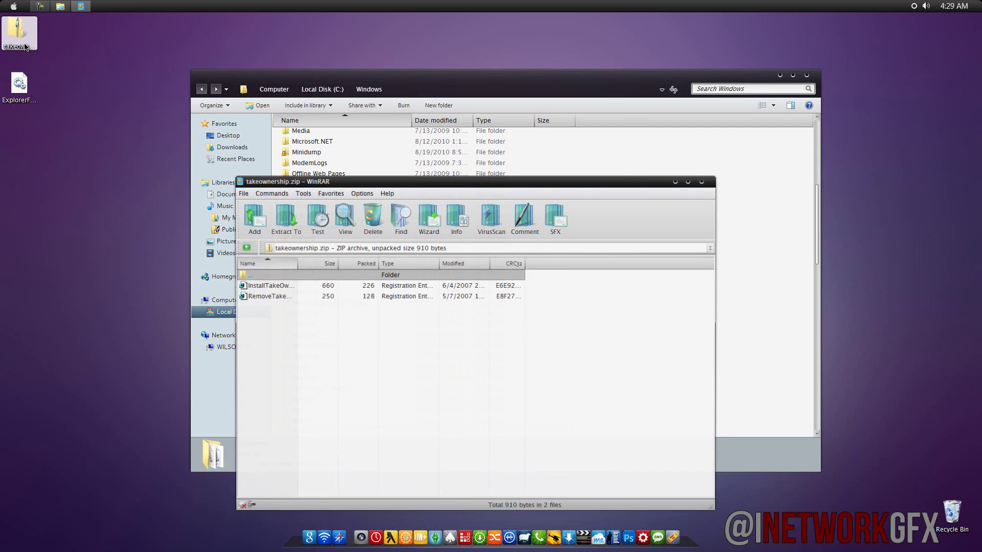
left_click(704, 180)
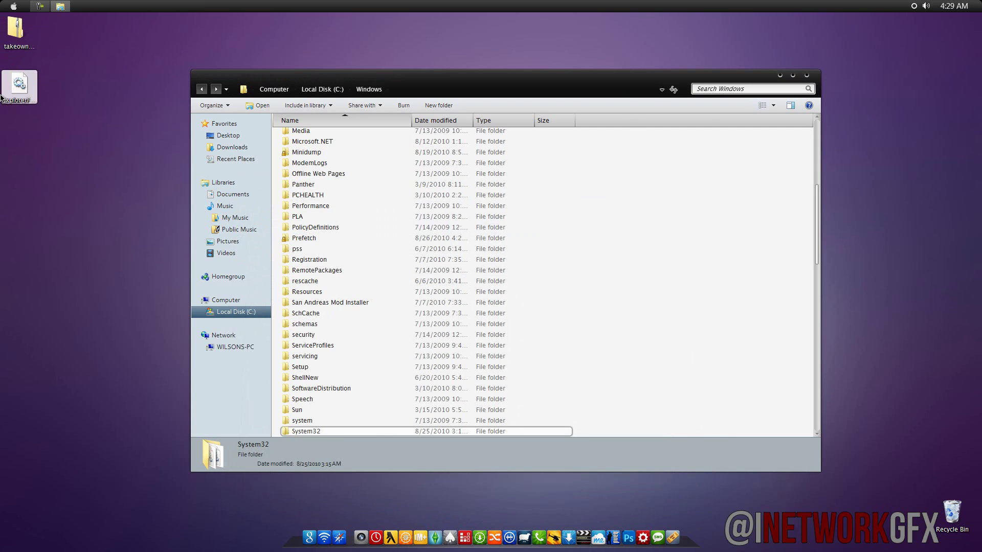